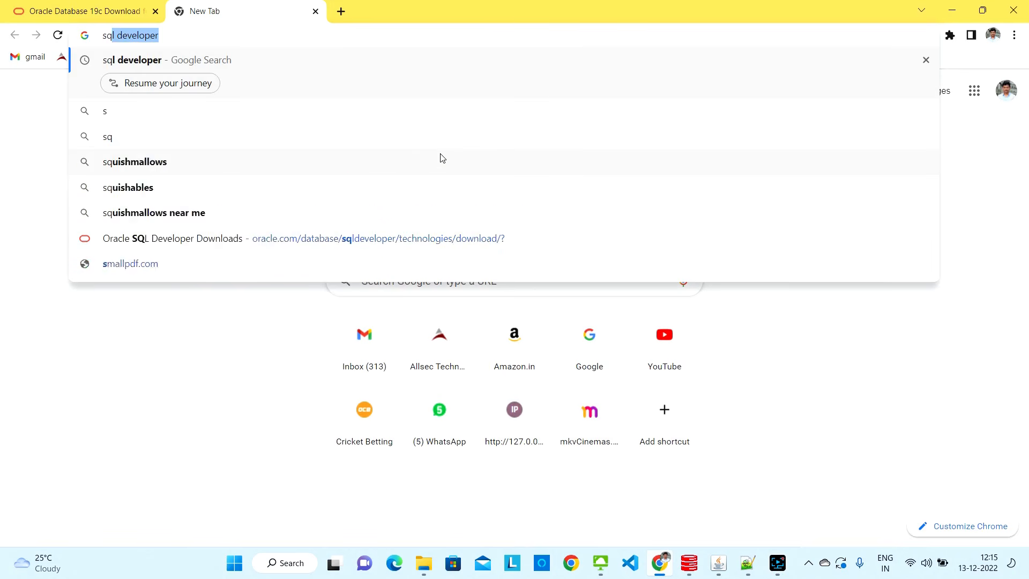
# Search Google for 'sql developer' and look over the results list
pyautogui.write('r')
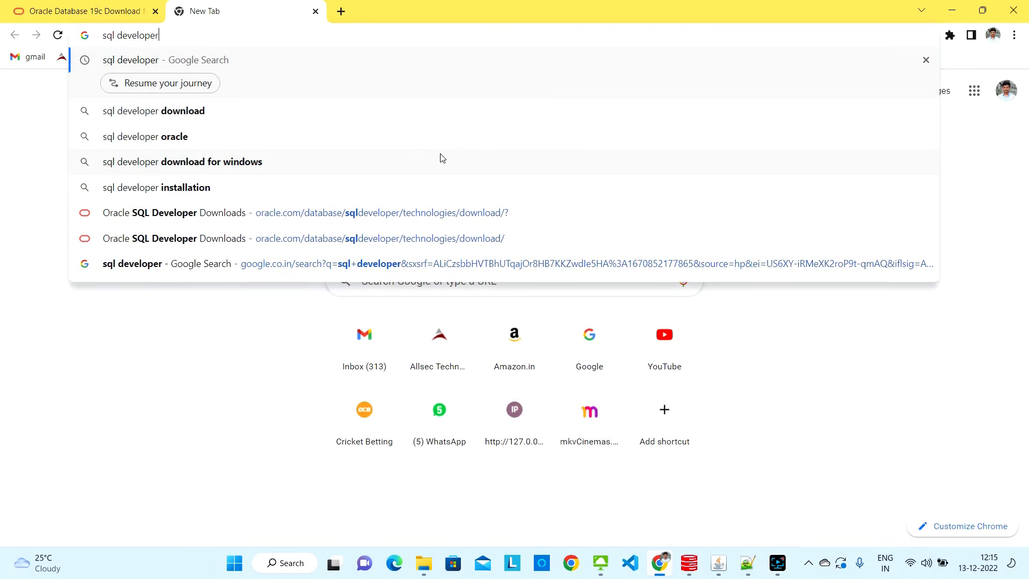
pyautogui.press('Return')
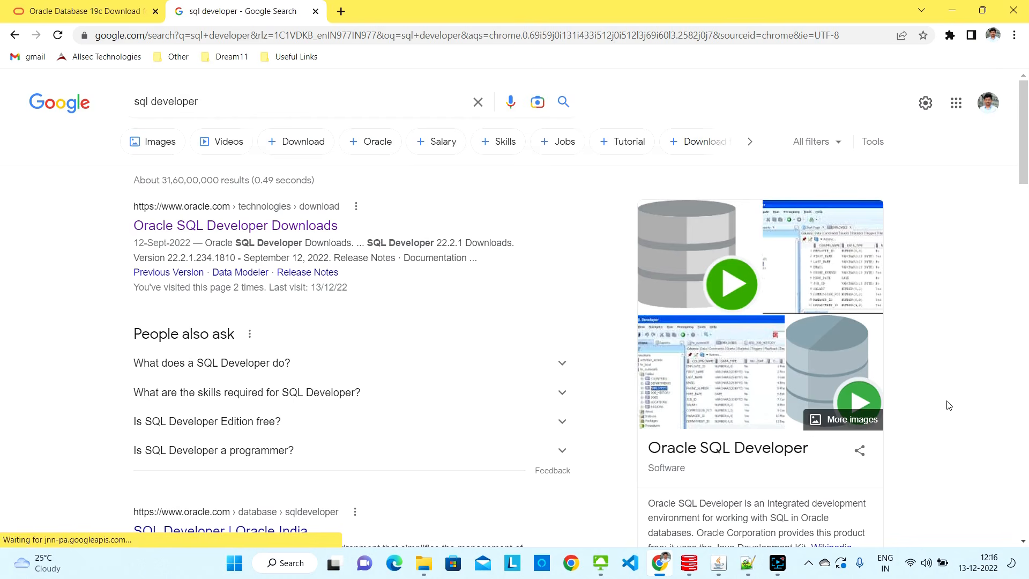
pyautogui.scroll(-1, 999, 379)
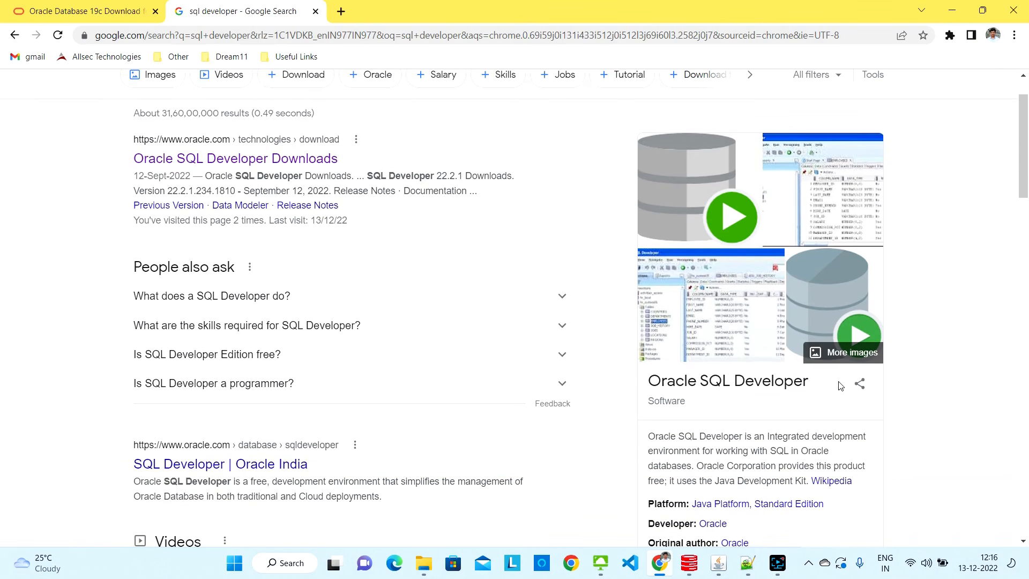
pyautogui.scroll(1, 840, 386)
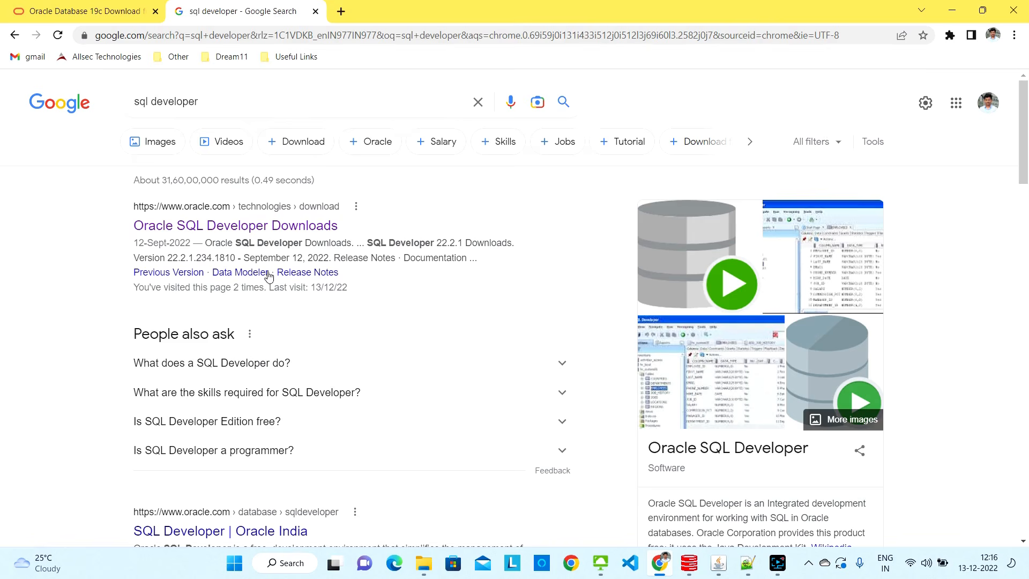
# Open Oracle's SQL Developer Downloads page and request the Windows 64-bit package with JDK 11 included
pyautogui.click(209, 228)
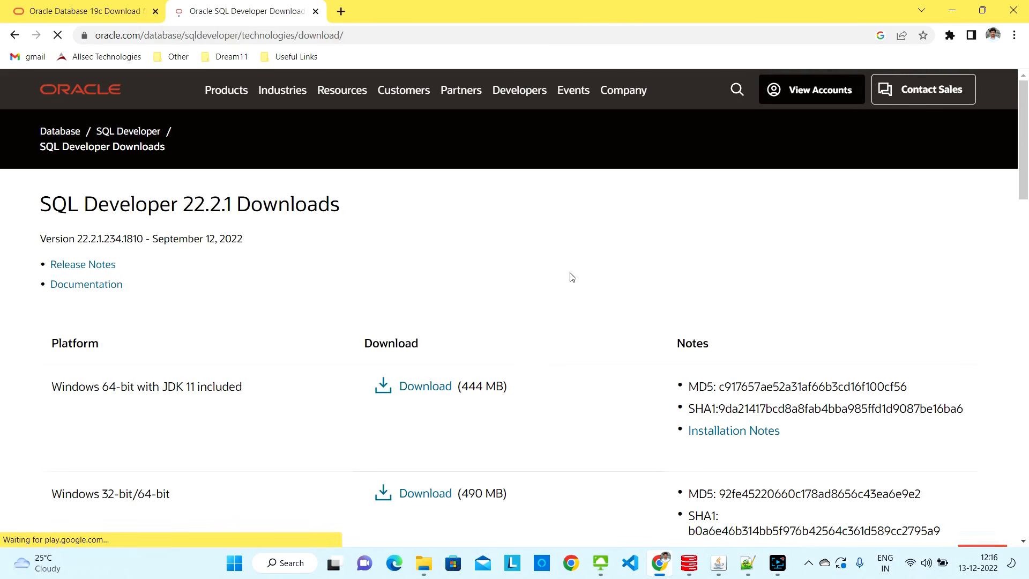
pyautogui.scroll(-1, 572, 277)
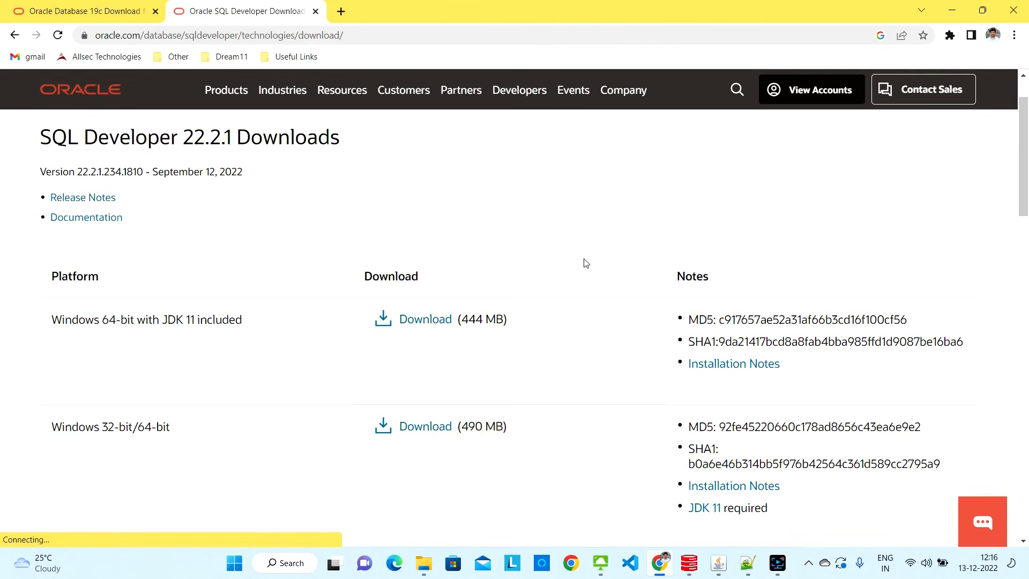
pyautogui.scroll(-1, 611, 217)
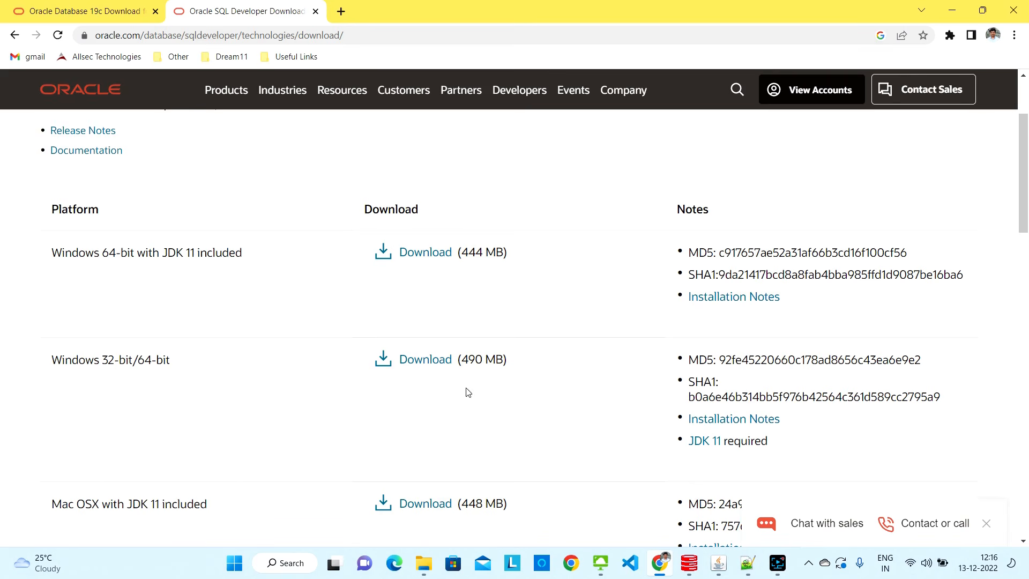
pyautogui.click(433, 260)
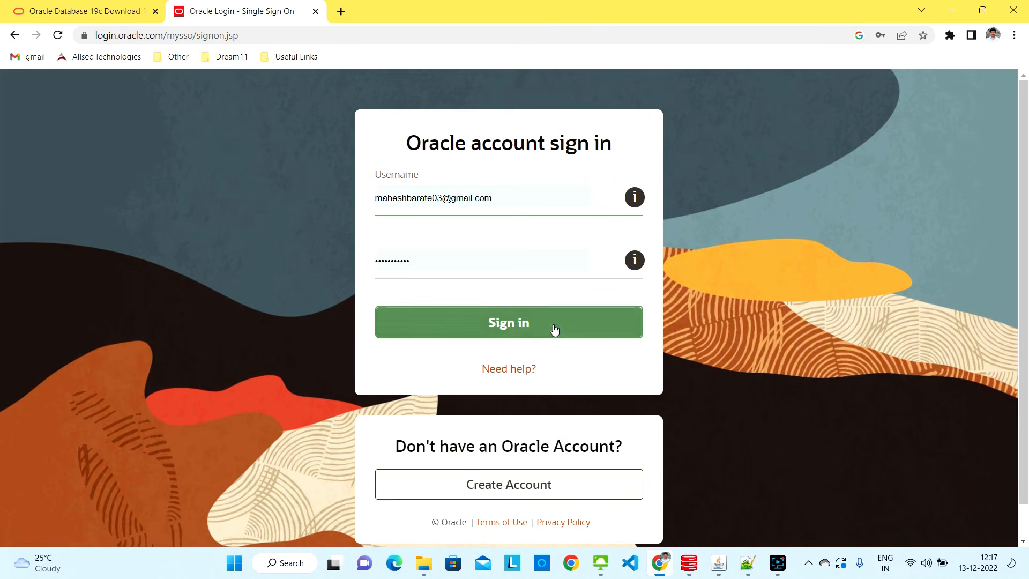
# Sign in to download the sqldeveloper-22.2.1.234.1810-x64 zip, then select it in the Downloads folder
pyautogui.click(522, 325)
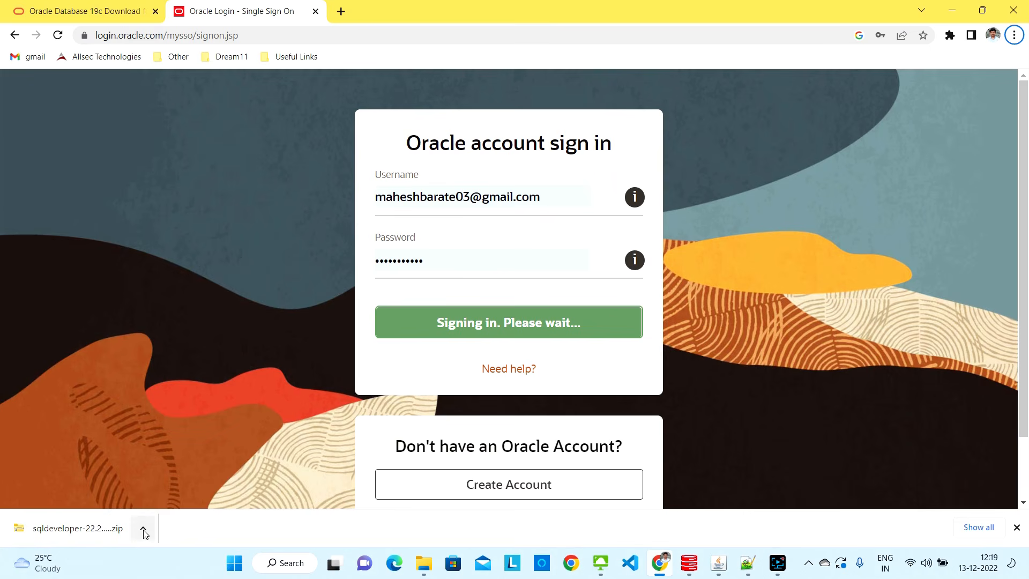
pyautogui.moveTo(423, 563)
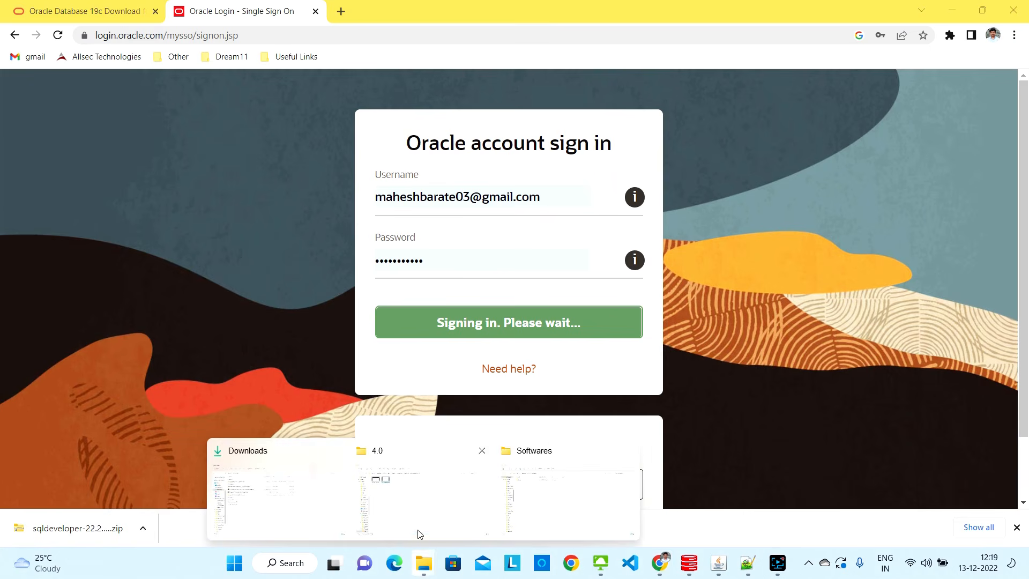
pyautogui.click(282, 493)
pyautogui.click(167, 136)
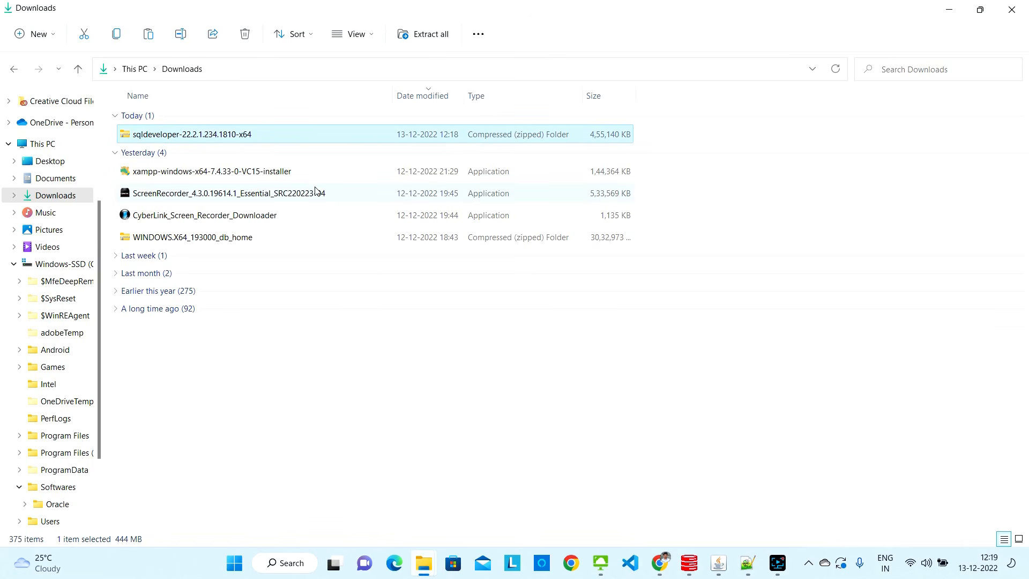
# Navigate File Explorer to the C:\Softwares folder
pyautogui.click(414, 552)
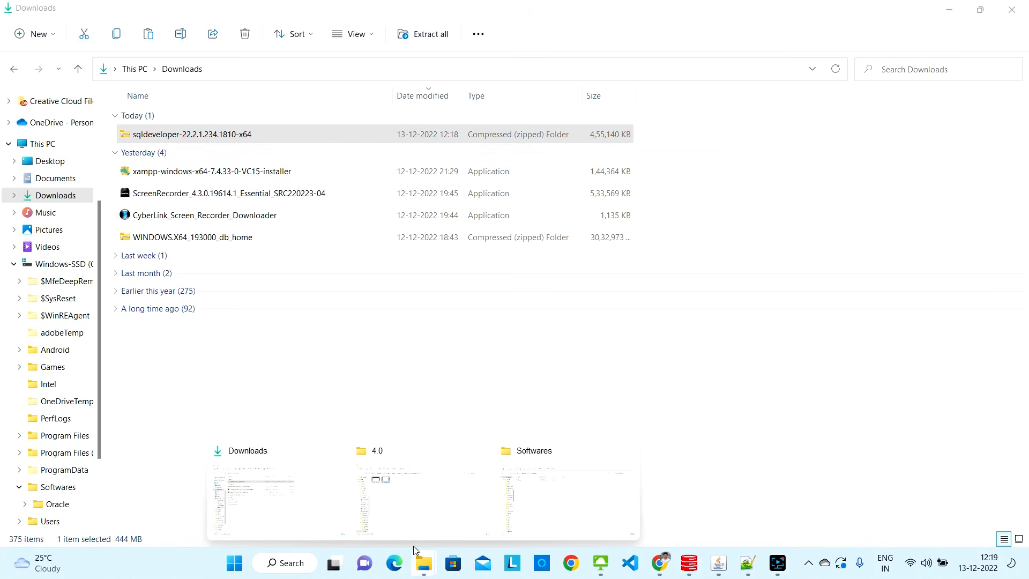
pyautogui.click(550, 491)
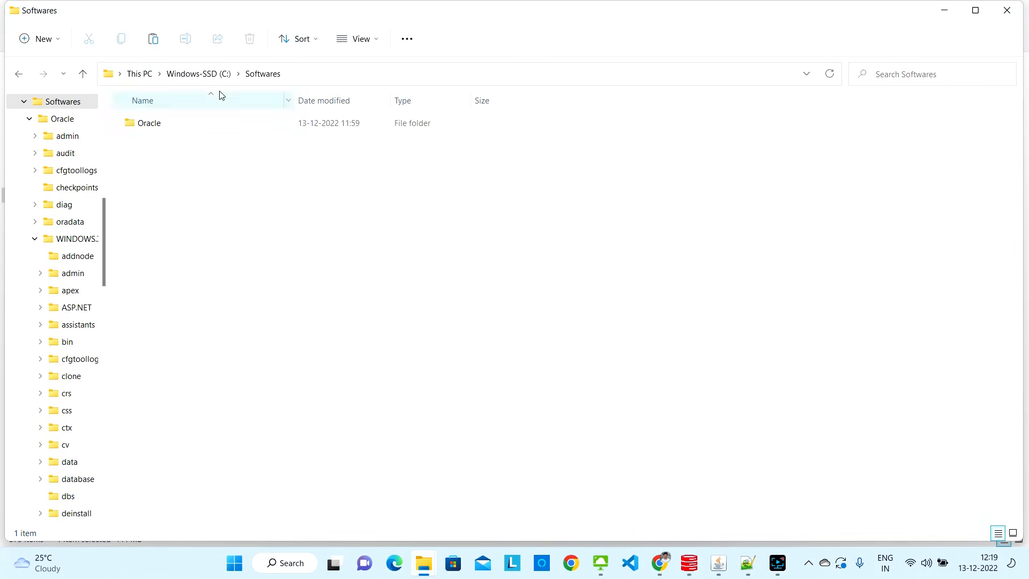
pyautogui.click(196, 74)
pyautogui.click(590, 322)
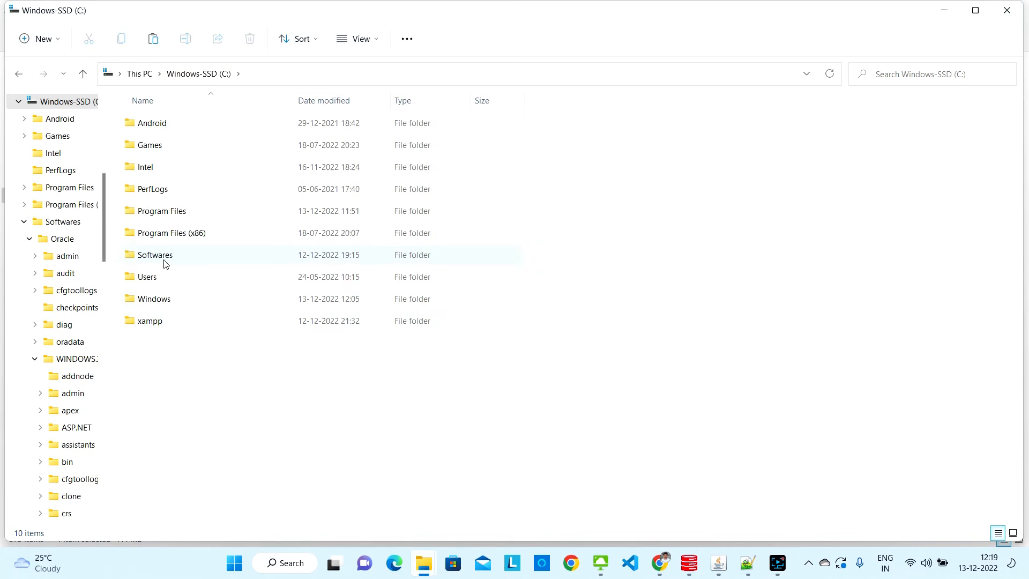
pyautogui.doubleClick(164, 262)
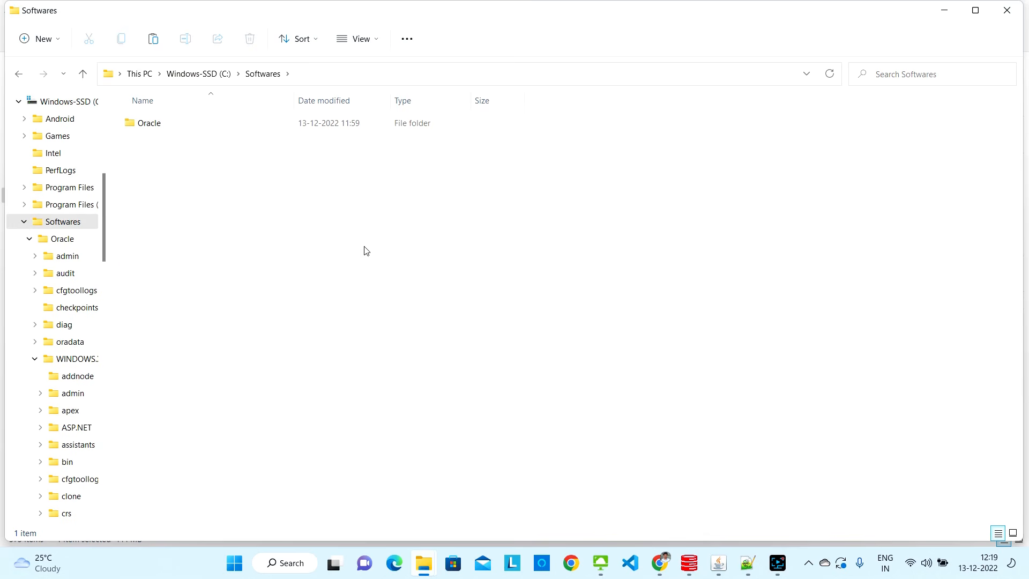
# Create a new folder named Sql_developer inside C:\Softwares
pyautogui.rightClick(169, 172)
pyautogui.moveTo(229, 314)
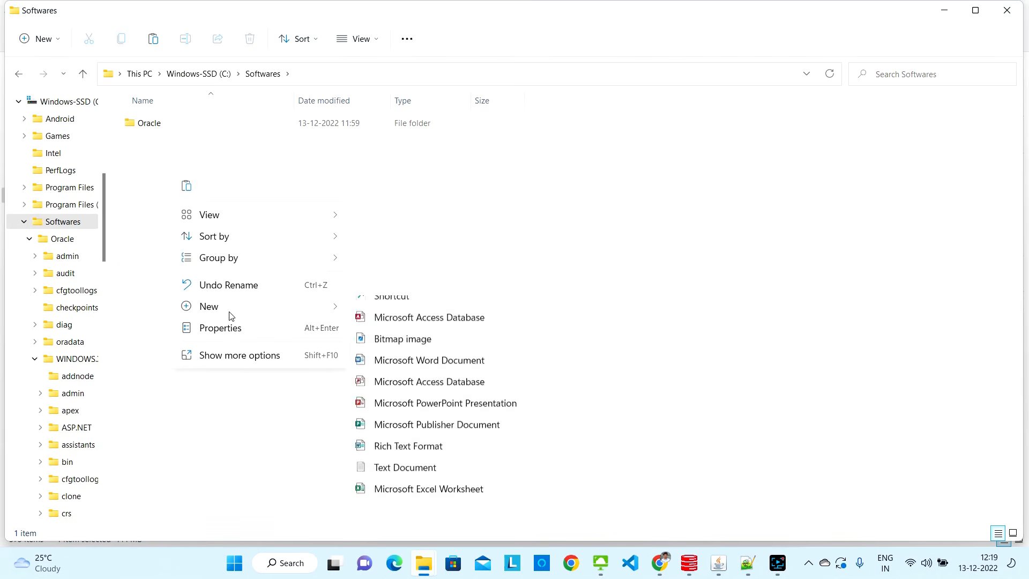
pyautogui.click(391, 311)
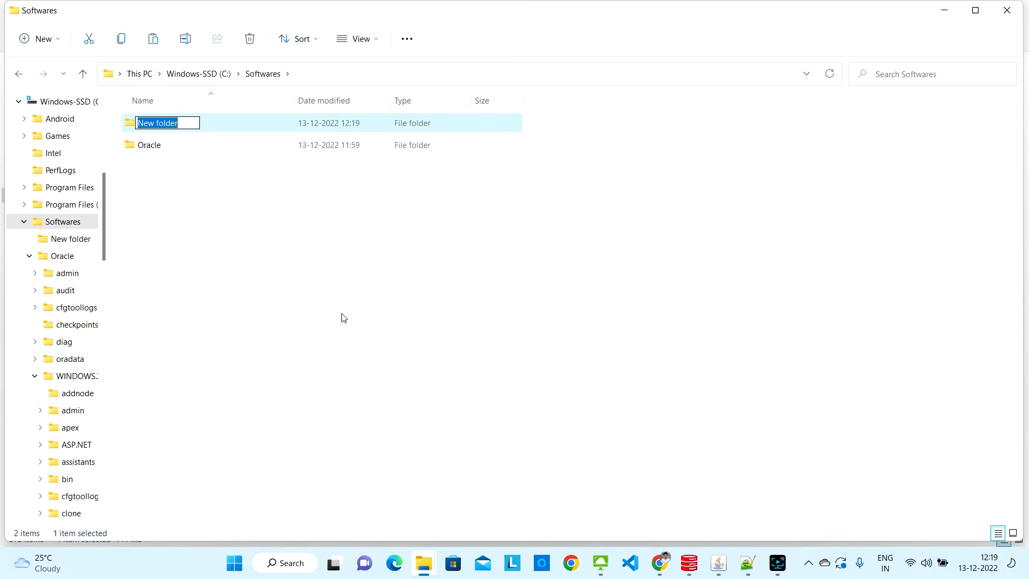
pyautogui.write('Sql')
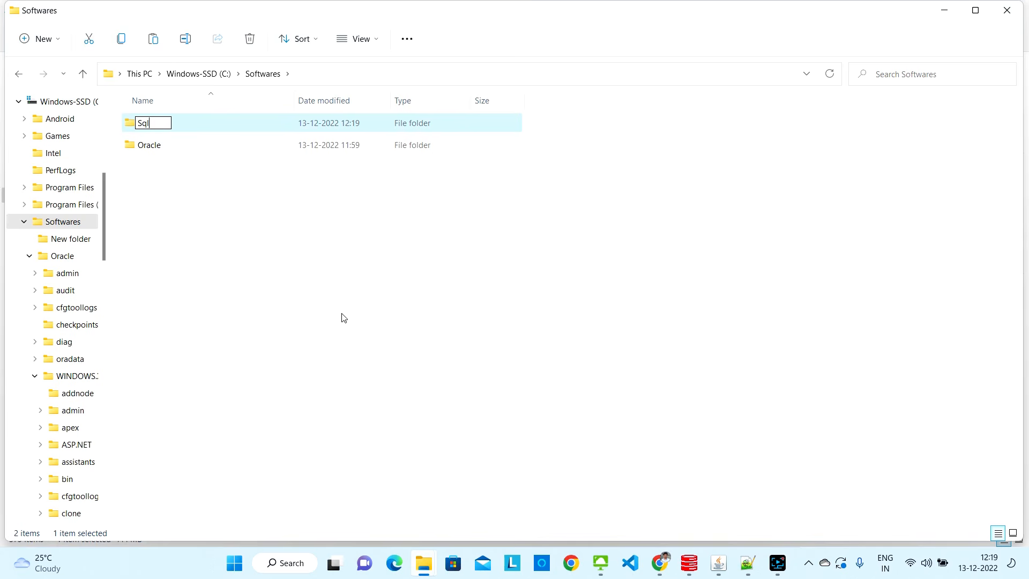
pyautogui.write('_deve')
pyautogui.write('loper')
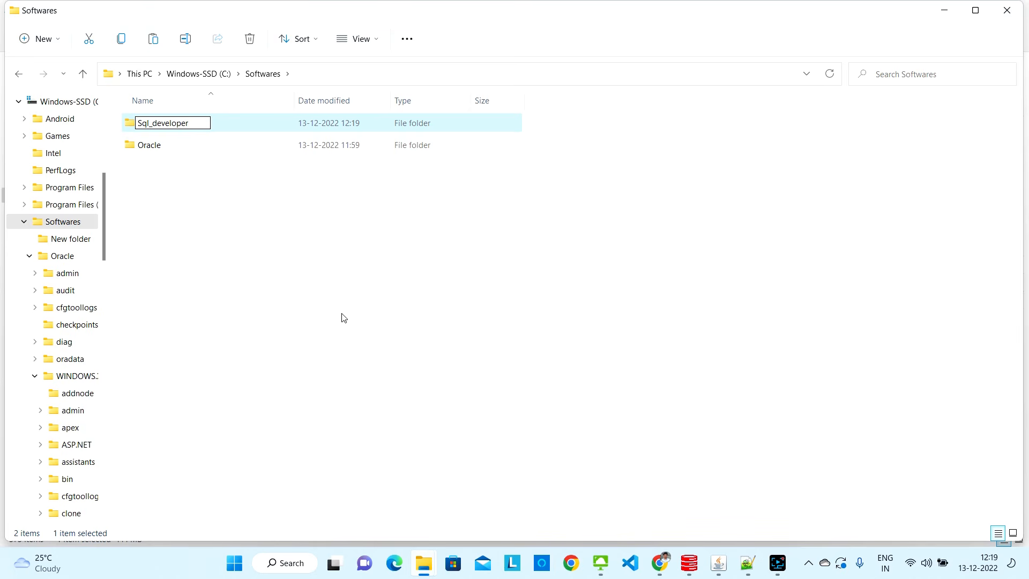
pyautogui.press('Return')
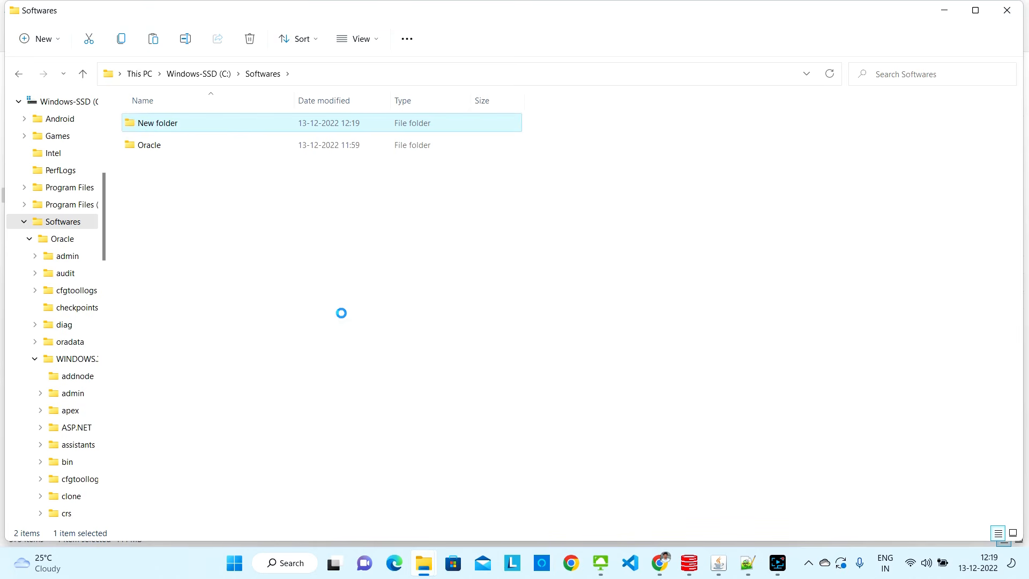
# Paste the sqldeveloper zip into the Sql_developer folder
pyautogui.press('Return')
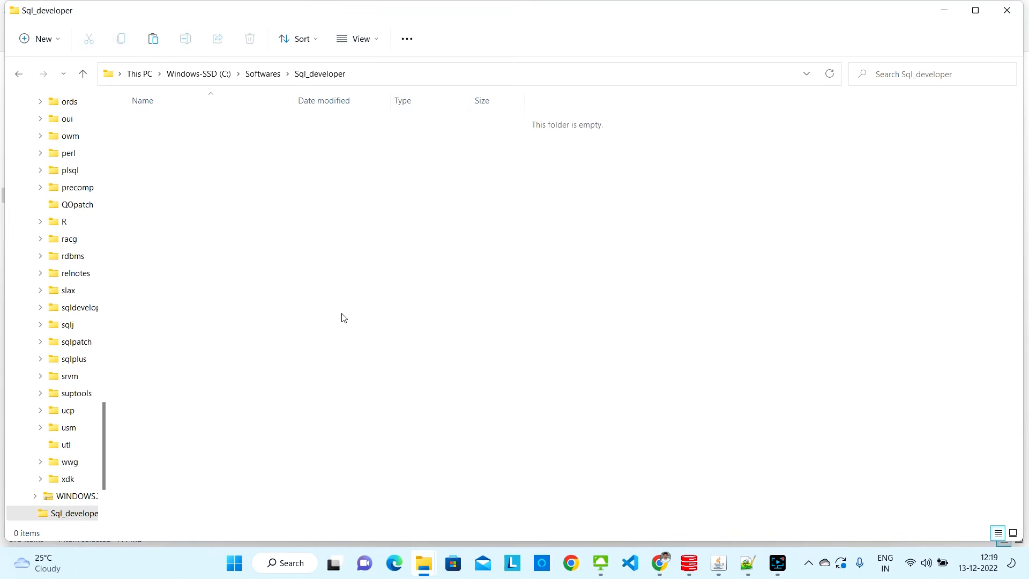
pyautogui.hotkey('ctrl', 'v')
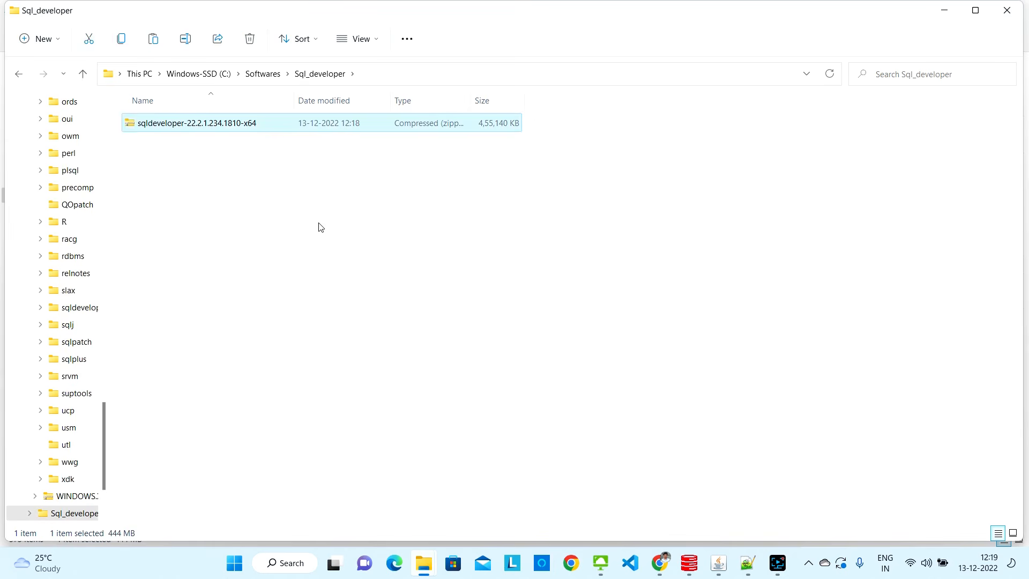
pyautogui.click(307, 219)
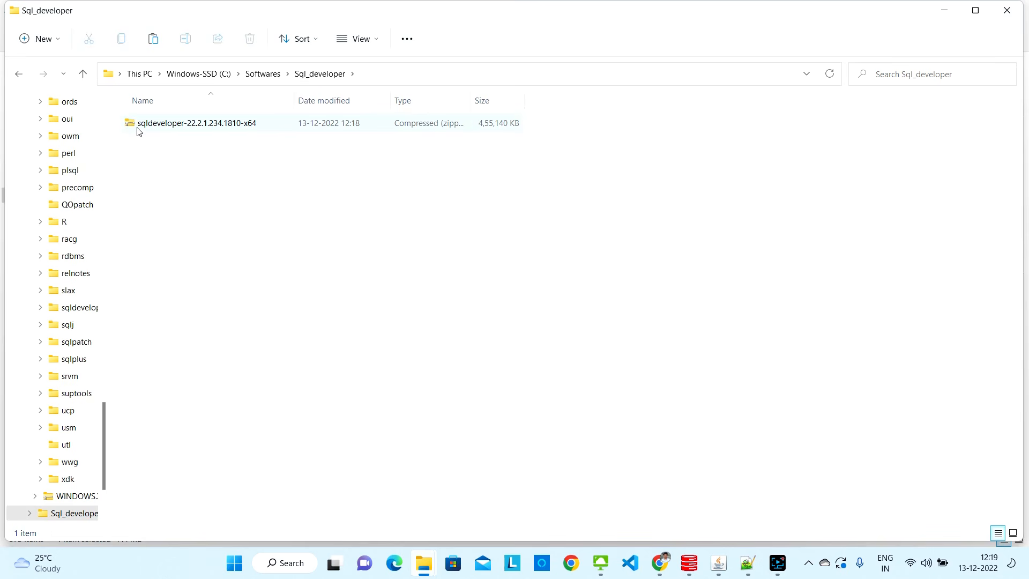
# Extract the sqldeveloper zip to the default sqldeveloper-22.2.1.234.1810-x64 folder inside Sql_developer
pyautogui.click(180, 124)
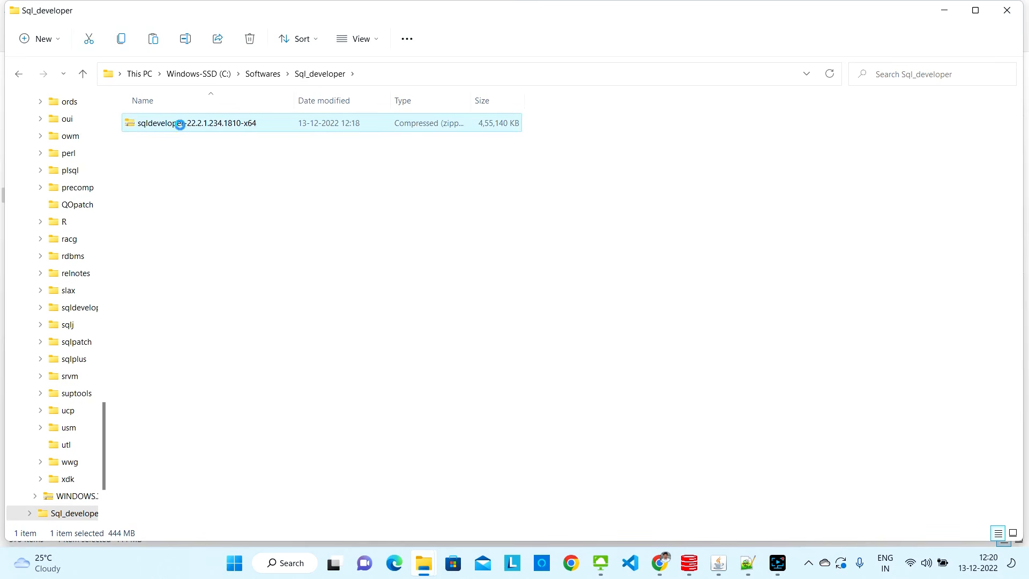
pyautogui.rightClick(181, 126)
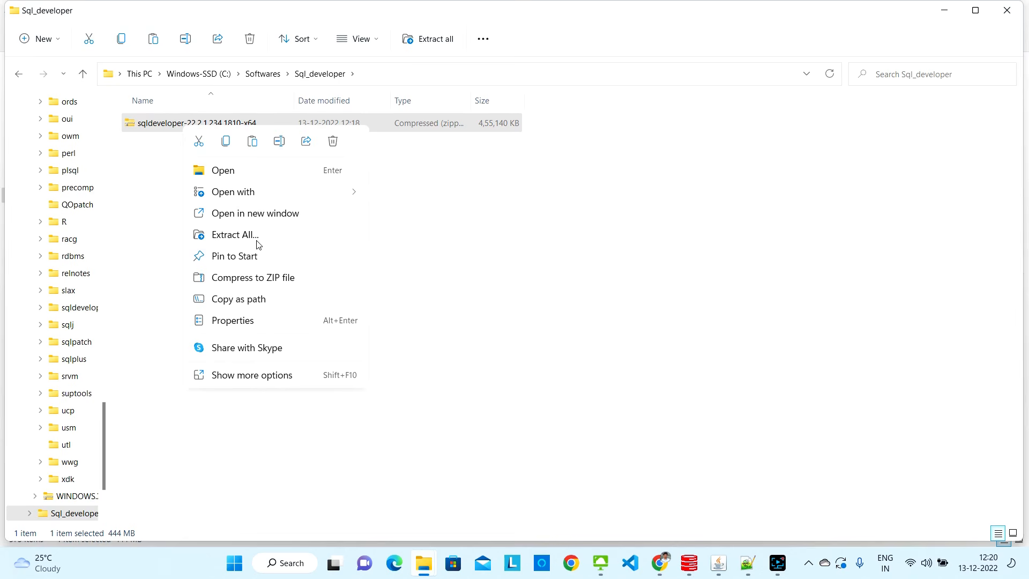
pyautogui.click(235, 235)
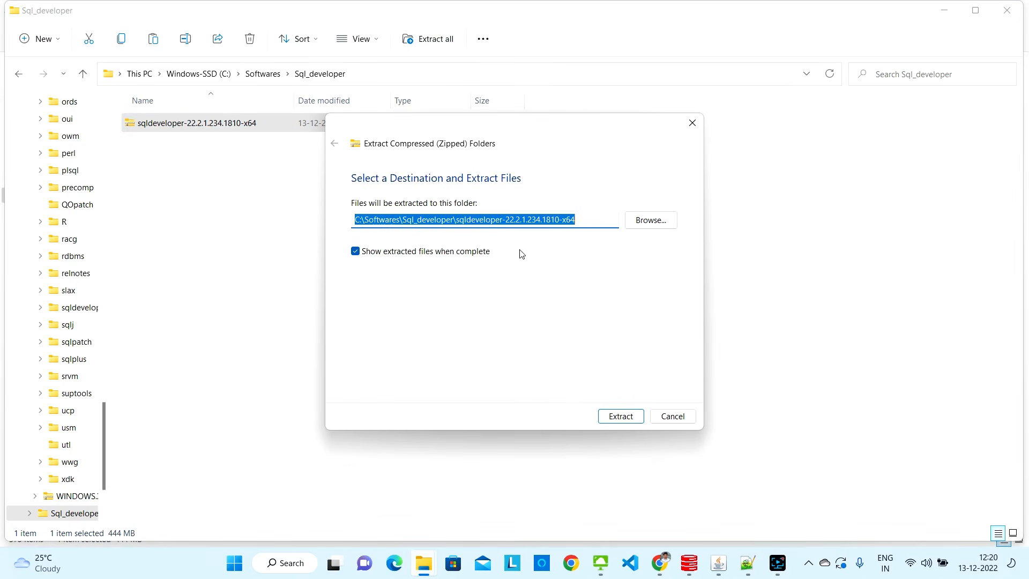
pyautogui.click(611, 415)
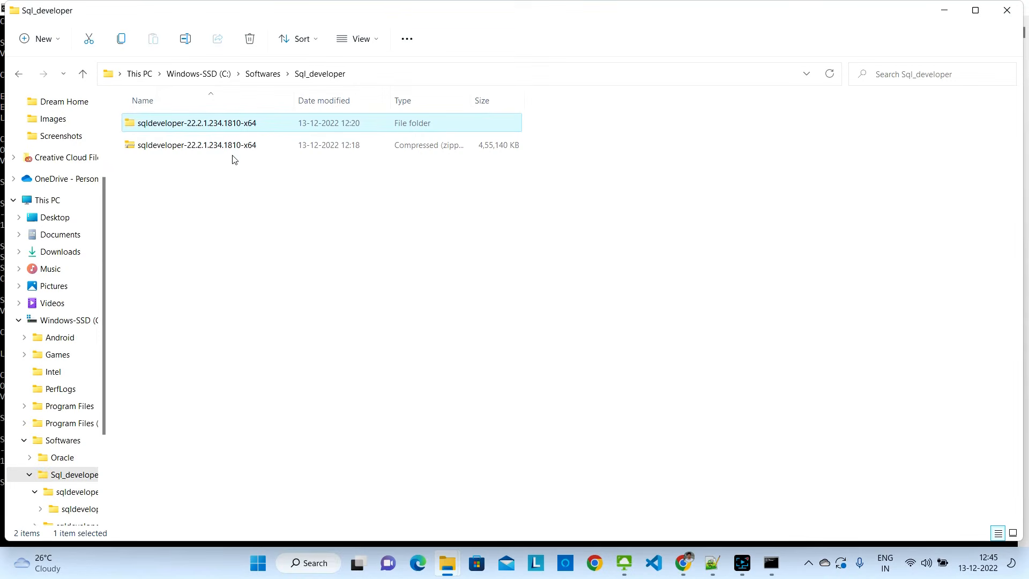
# Open sqldeveloper-22.2.1.234.1810-x64\sqldeveloper and launch the sqldeveloper application
pyautogui.doubleClick(180, 127)
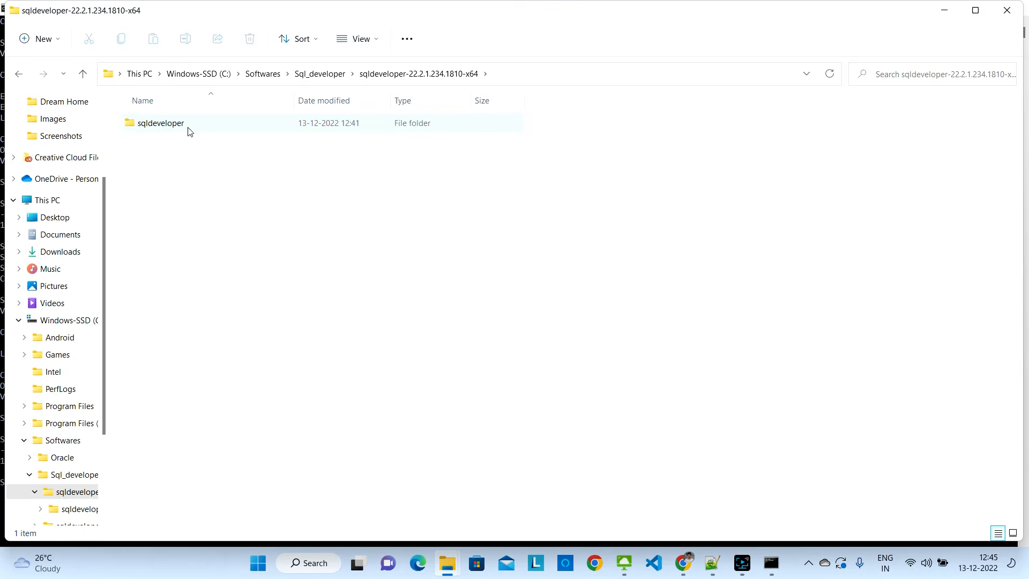
pyautogui.doubleClick(188, 131)
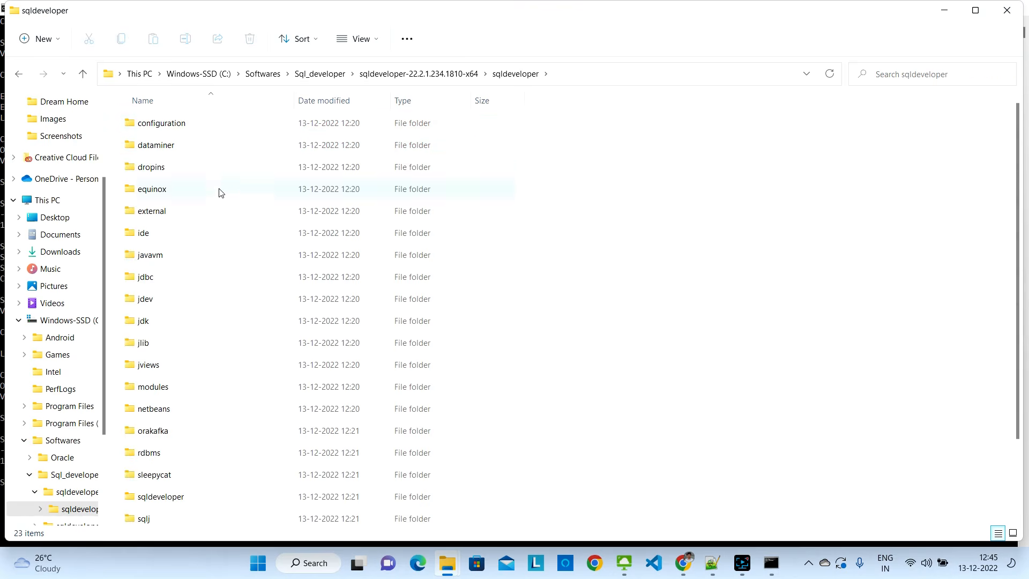
pyautogui.scroll(-2, 268, 294)
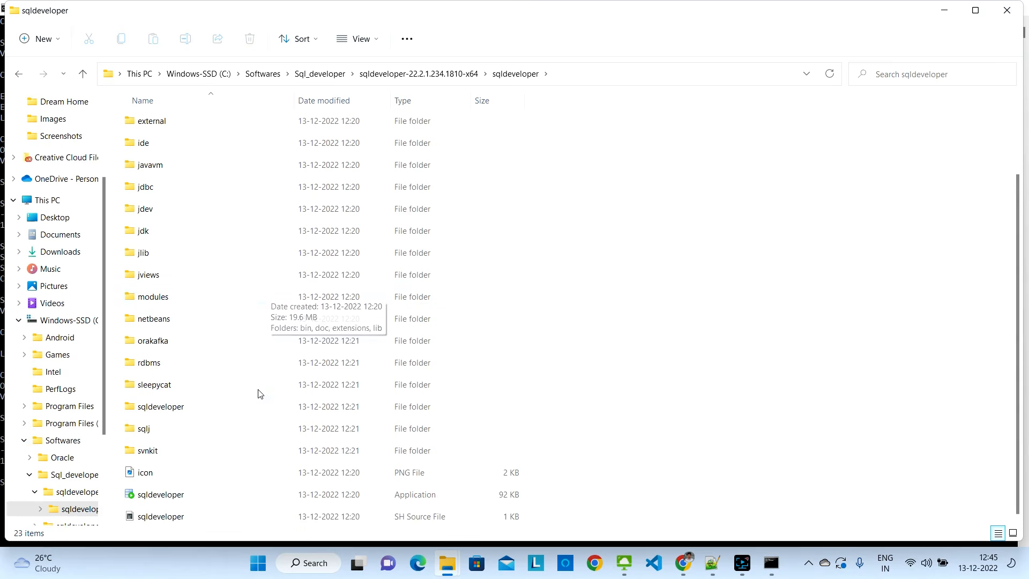
pyautogui.click(160, 496)
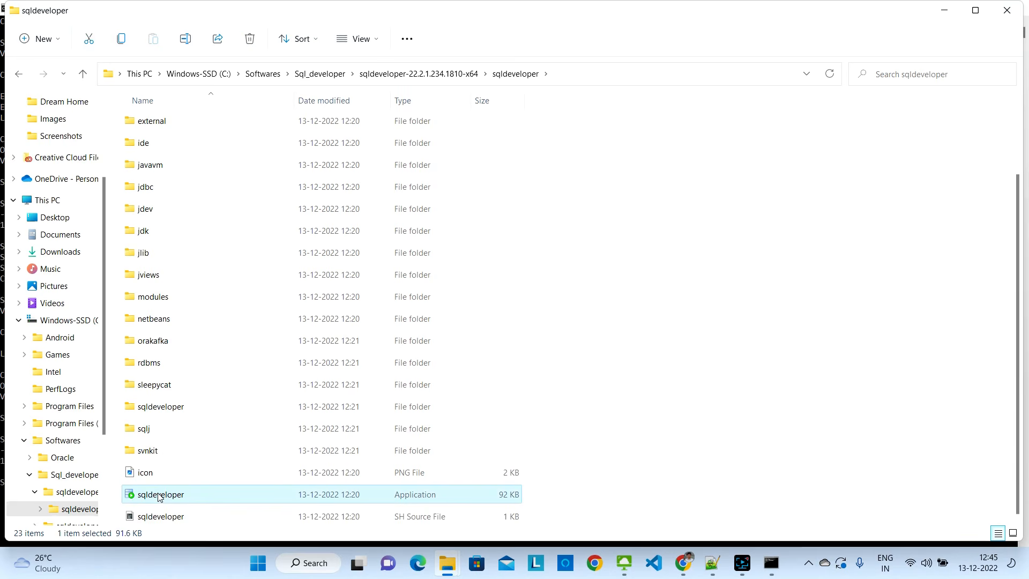
pyautogui.doubleClick(159, 496)
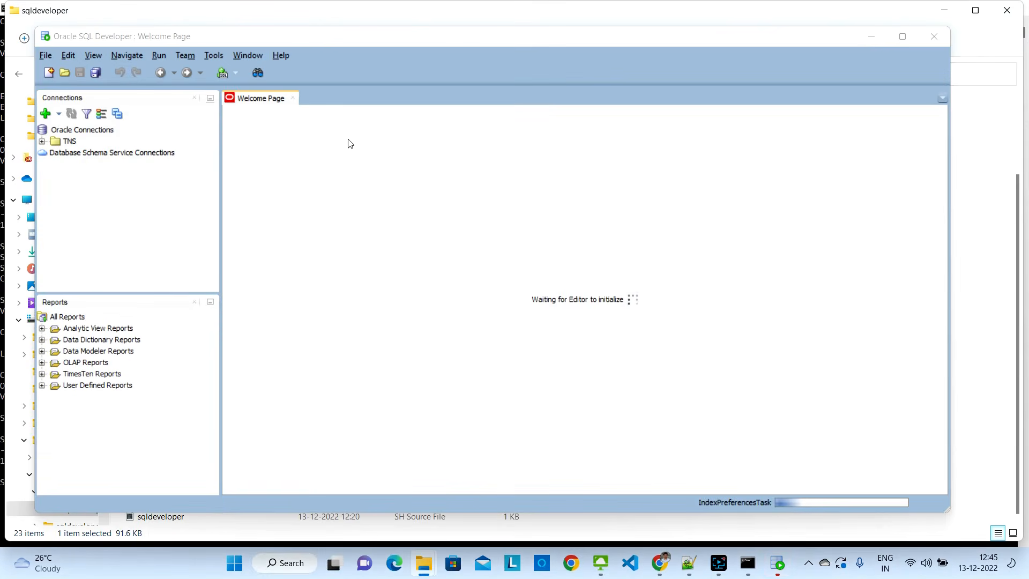
# Maximize the SQL Developer window and select Oracle Connections in the Connections panel
pyautogui.click(903, 41)
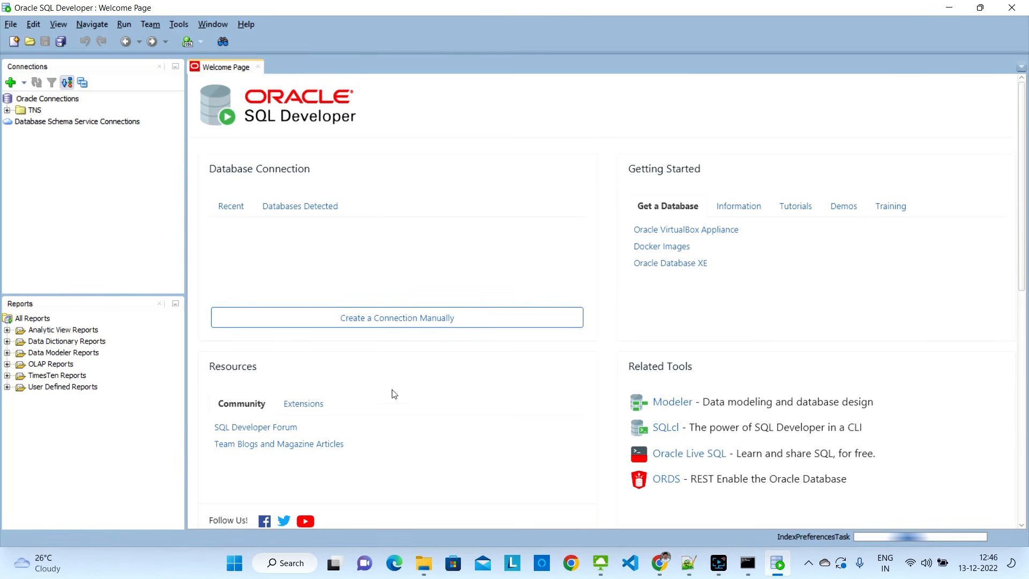
pyautogui.scroll(-3, 419, 383)
pyautogui.scroll(3, 440, 377)
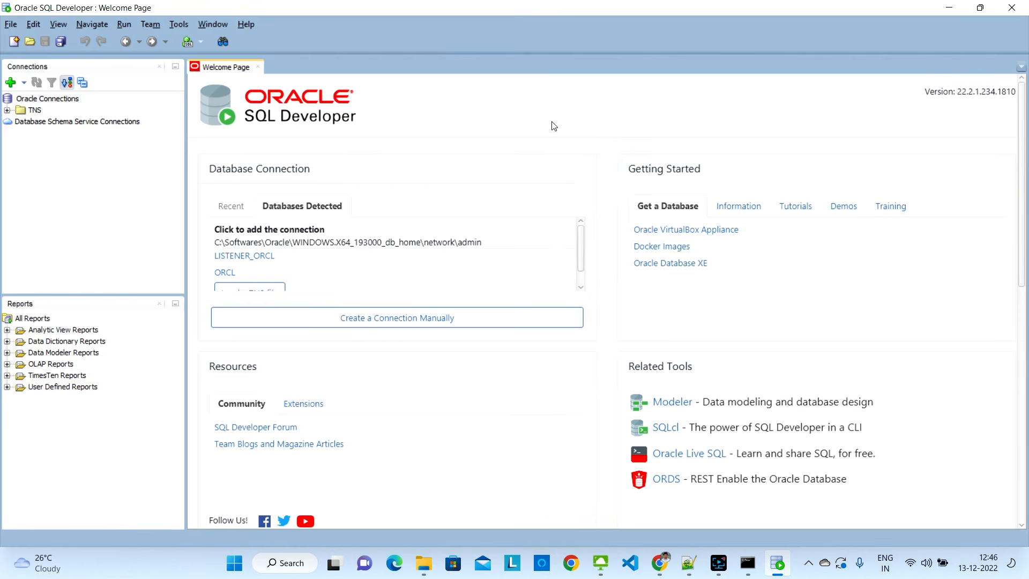
pyautogui.click(54, 101)
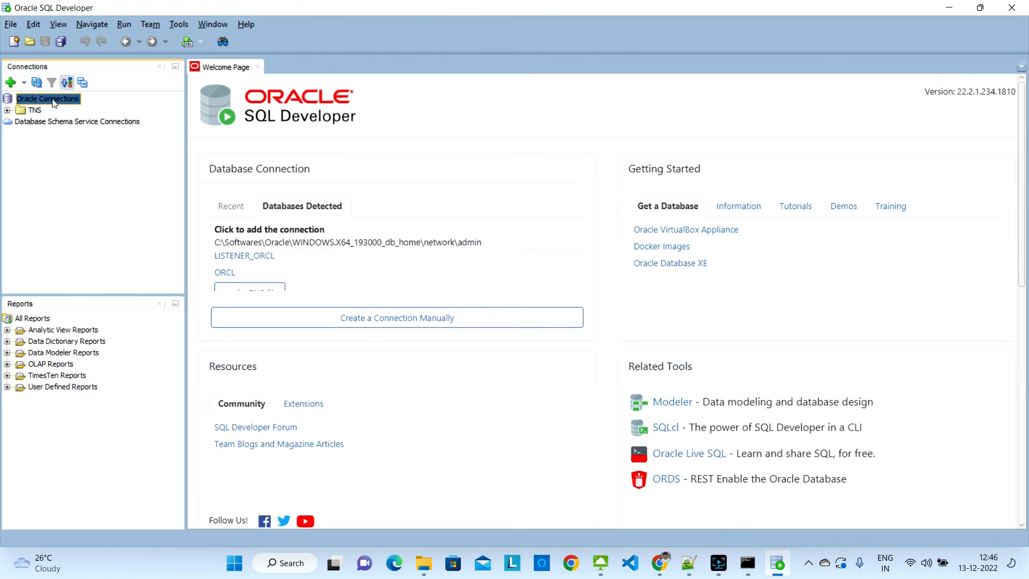
# Create a new connection named My Connection for user system with its password, and test it
pyautogui.rightClick(53, 101)
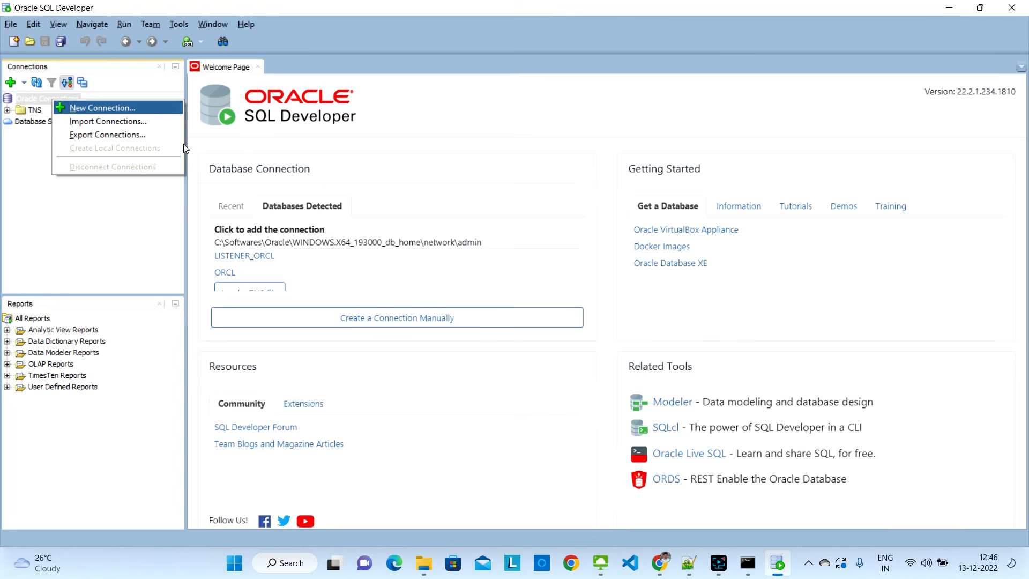
pyautogui.click(88, 109)
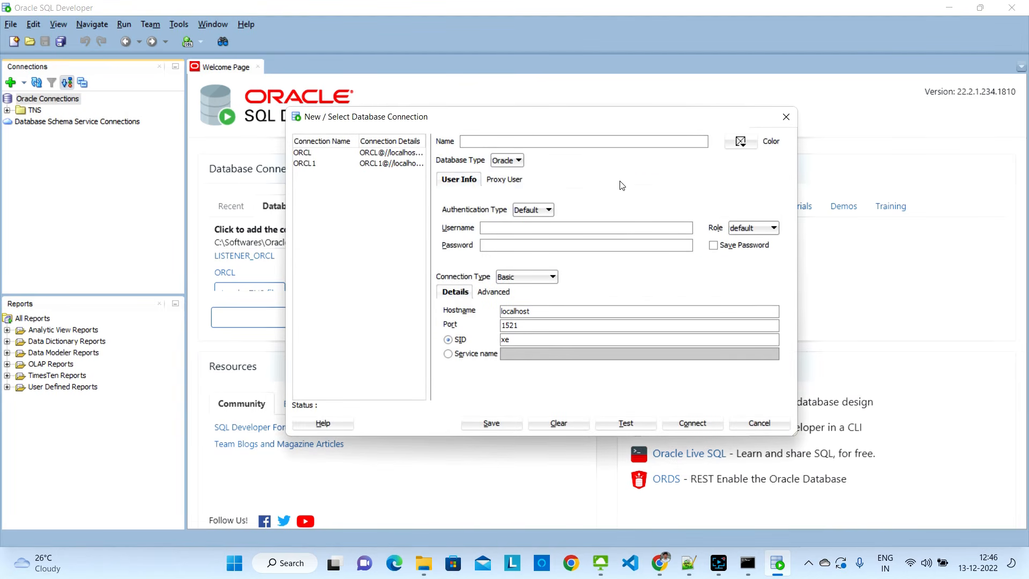
pyautogui.write('My Connectio')
pyautogui.write('n')
pyautogui.write('system')
pyautogui.write('••')
pyautogui.write('••')
pyautogui.click(636, 424)
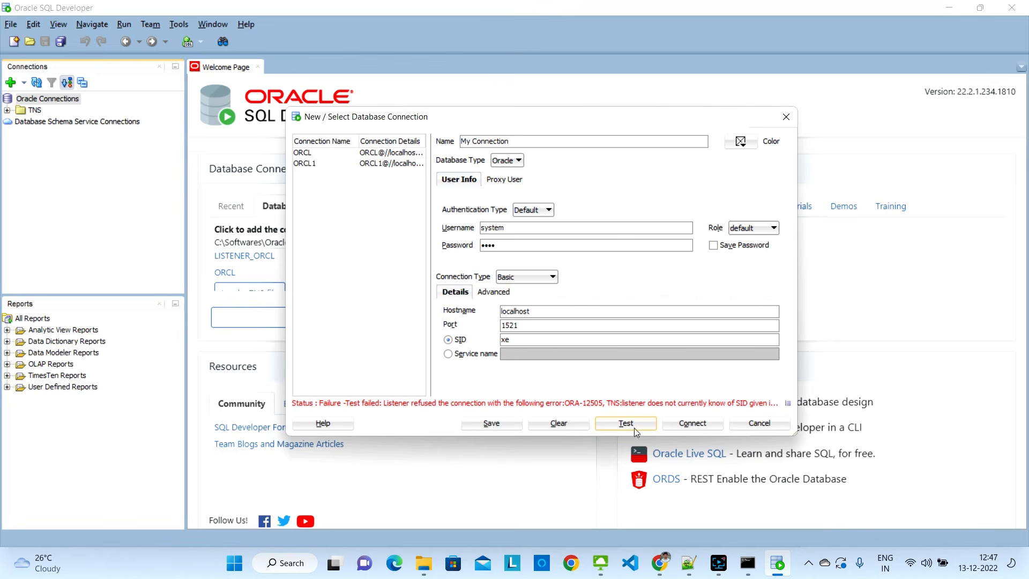
# Switch to service name orcl, retest, save My Connection and connect
pyautogui.click(448, 355)
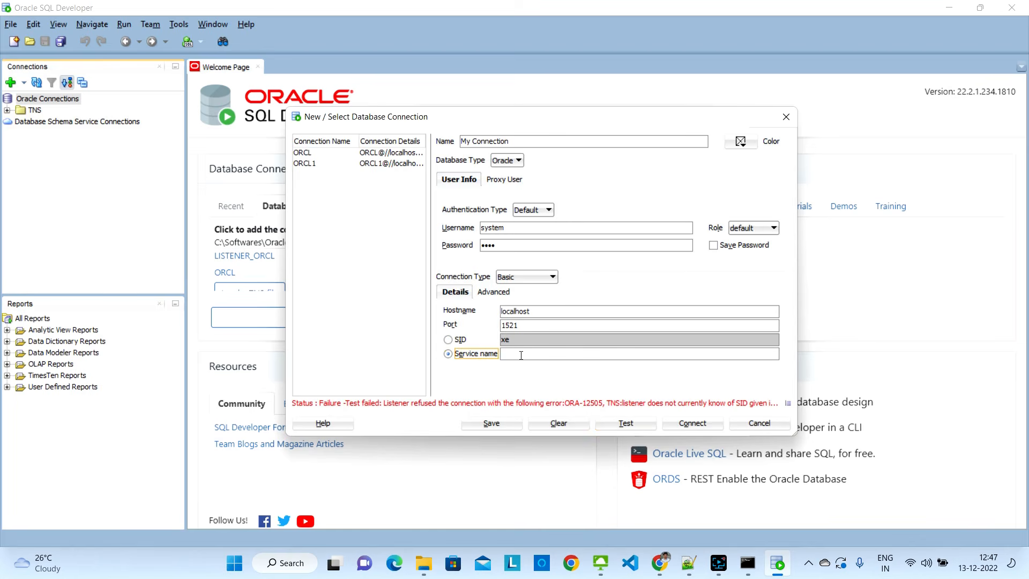
pyautogui.press('Tab')
pyautogui.write('orcl')
pyautogui.click(627, 425)
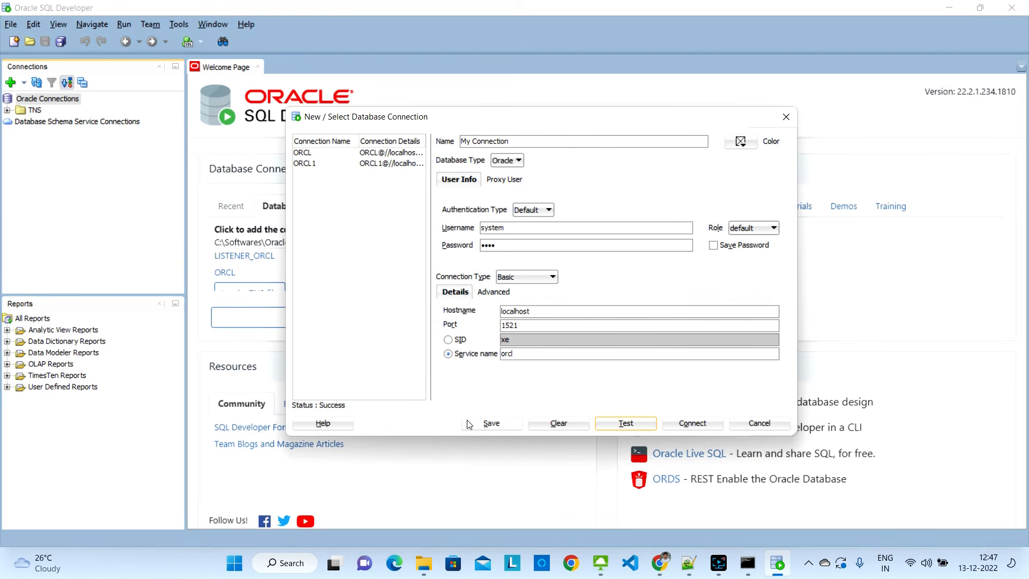
pyautogui.click(495, 425)
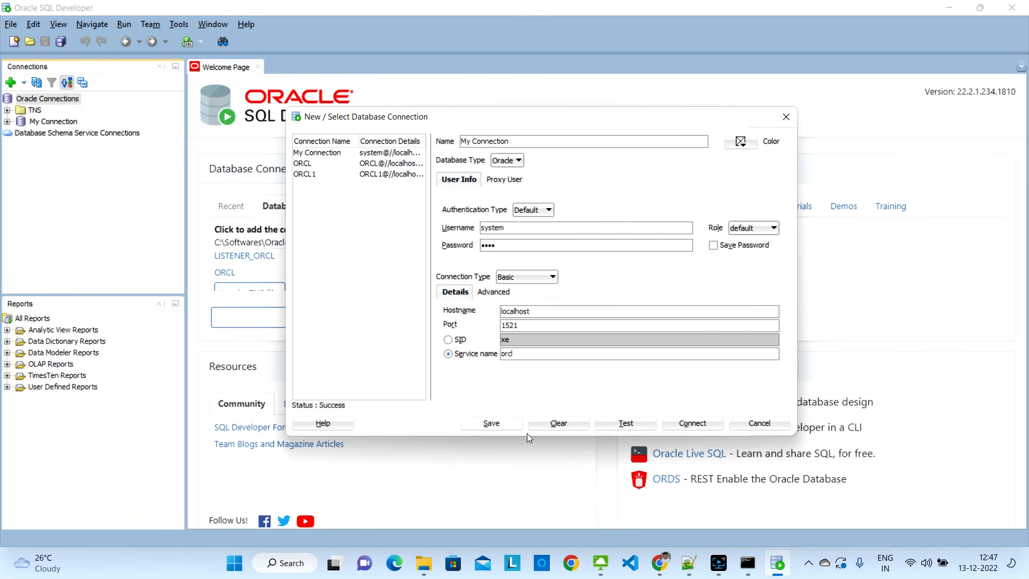
pyautogui.click(695, 425)
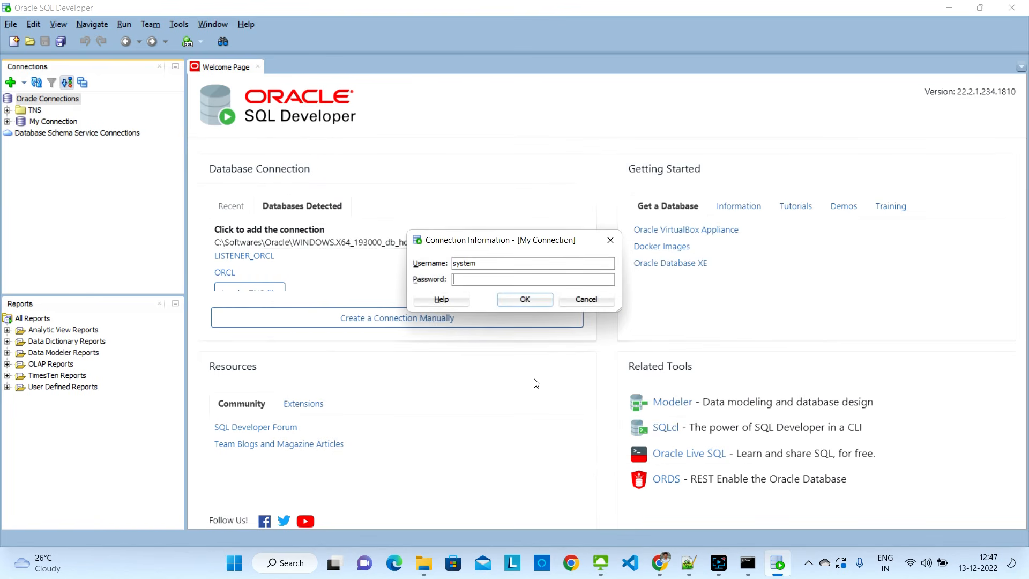
# Enter the connection password to open My Connection's empty SQL worksheet
pyautogui.write('orcl')
pyautogui.press('Return')
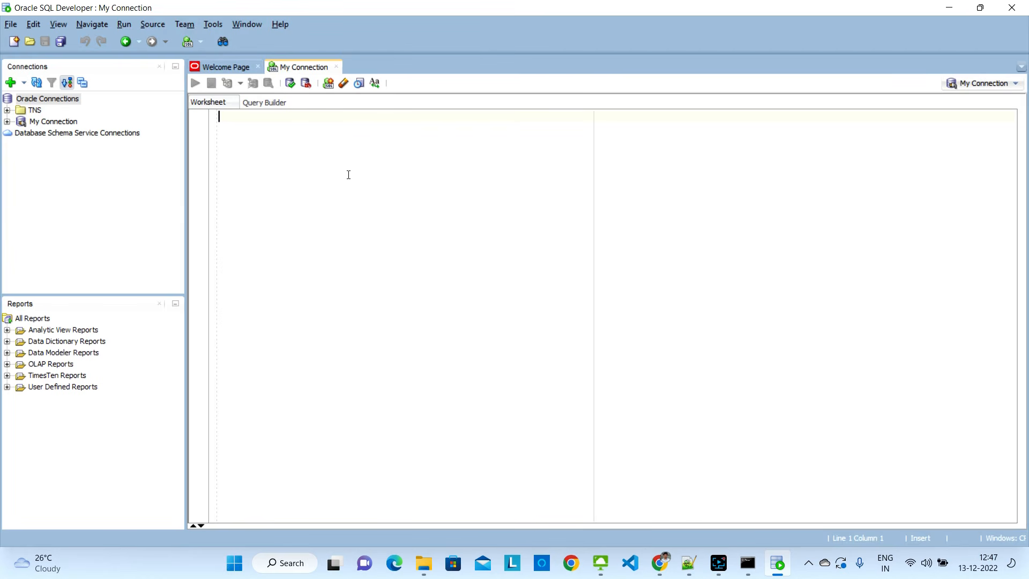
# Write and run 'select sysdate from dual;' in the My Connection worksheet
pyautogui.write('select sy')
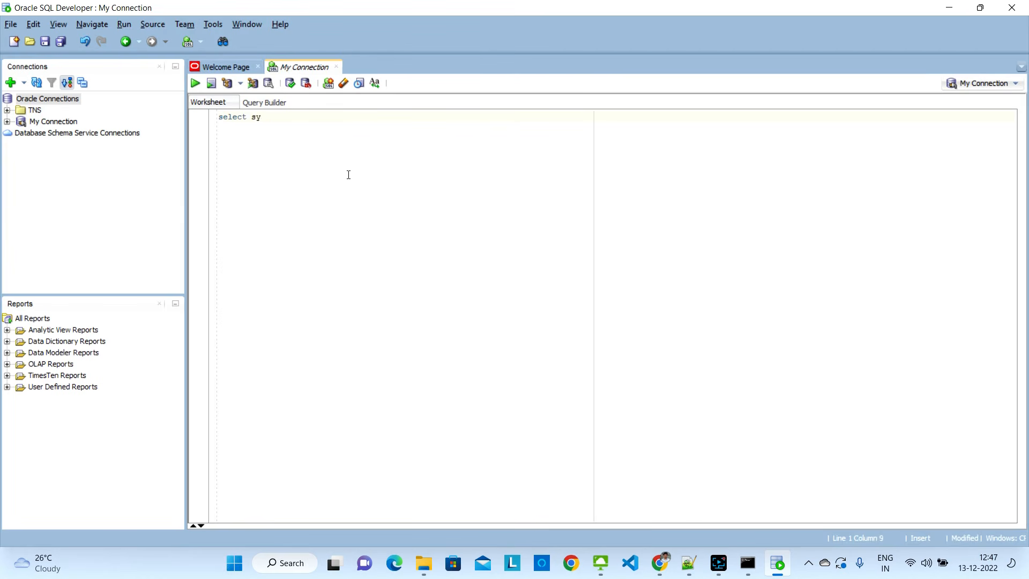
pyautogui.write('sdate from dual;')
pyautogui.moveTo(343, 118); pyautogui.dragTo(182, 118)
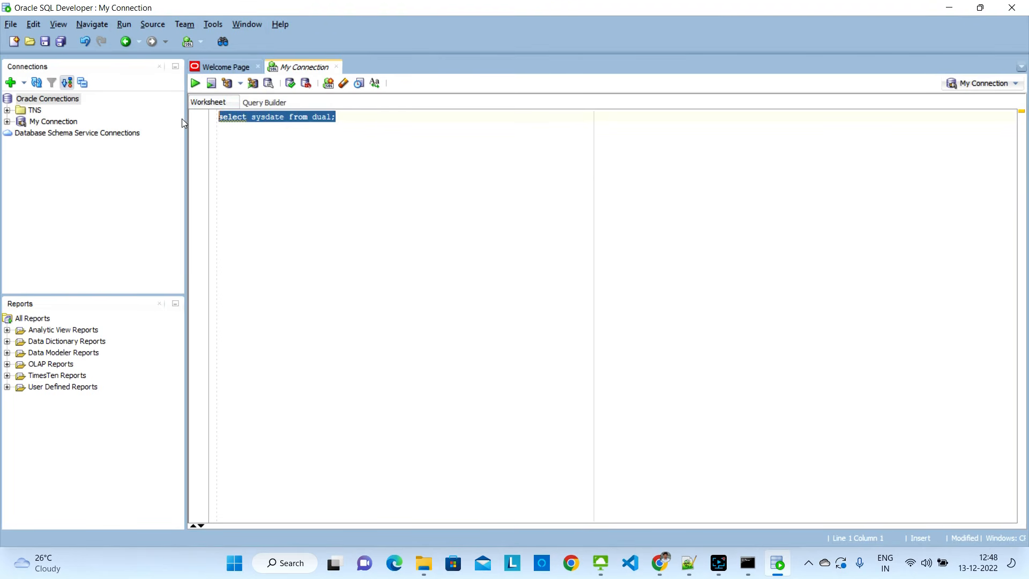
pyautogui.click(195, 84)
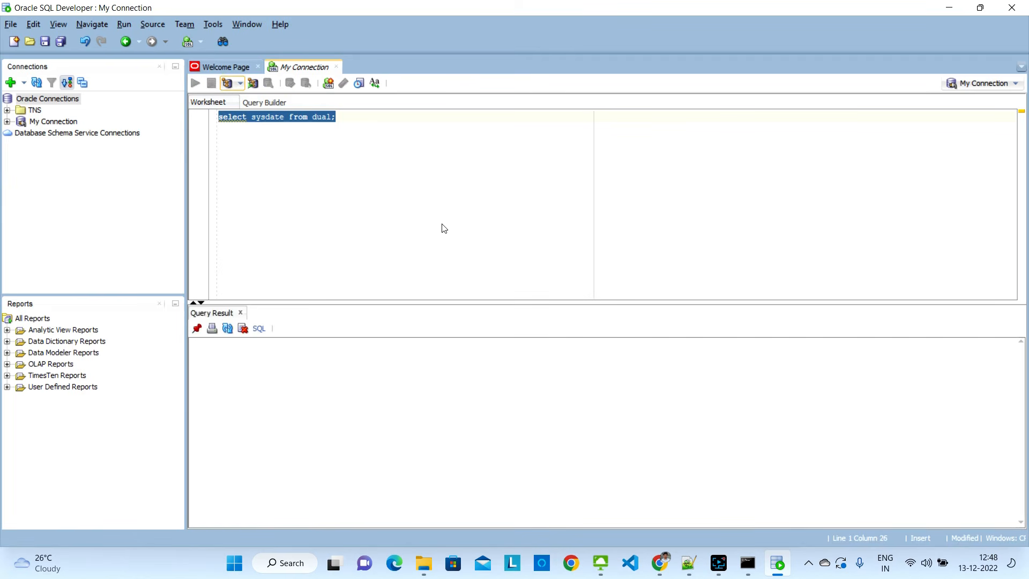